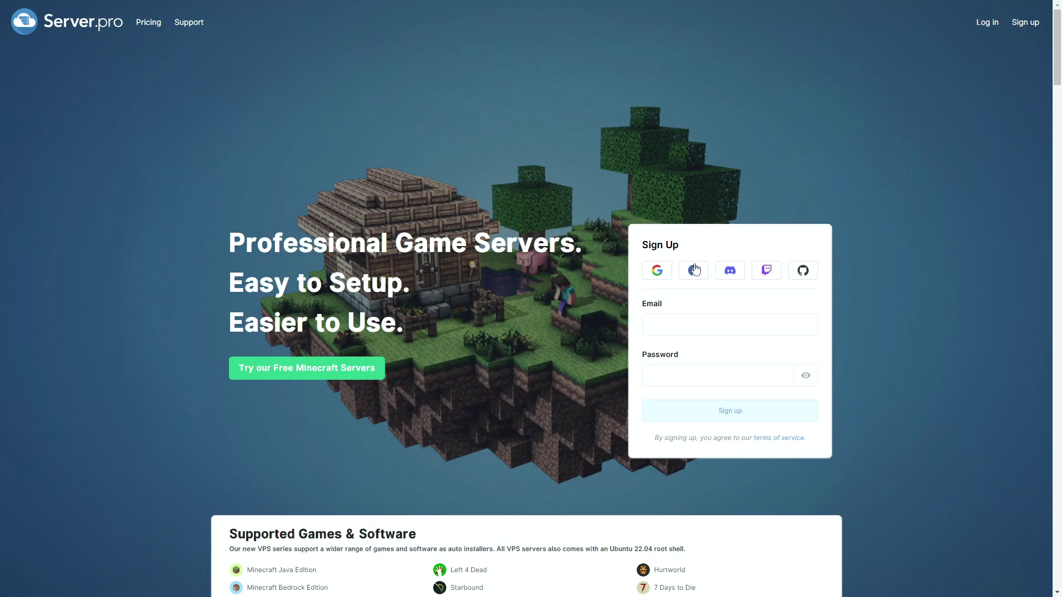
Sign up for Server.pro with an existing Google account.
click(656, 272)
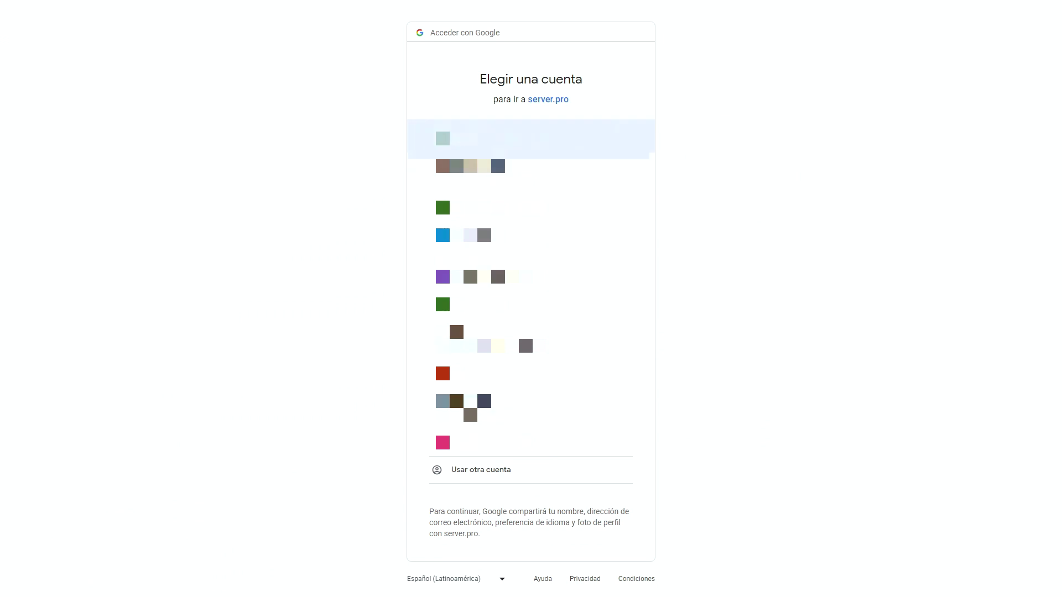
click(498, 139)
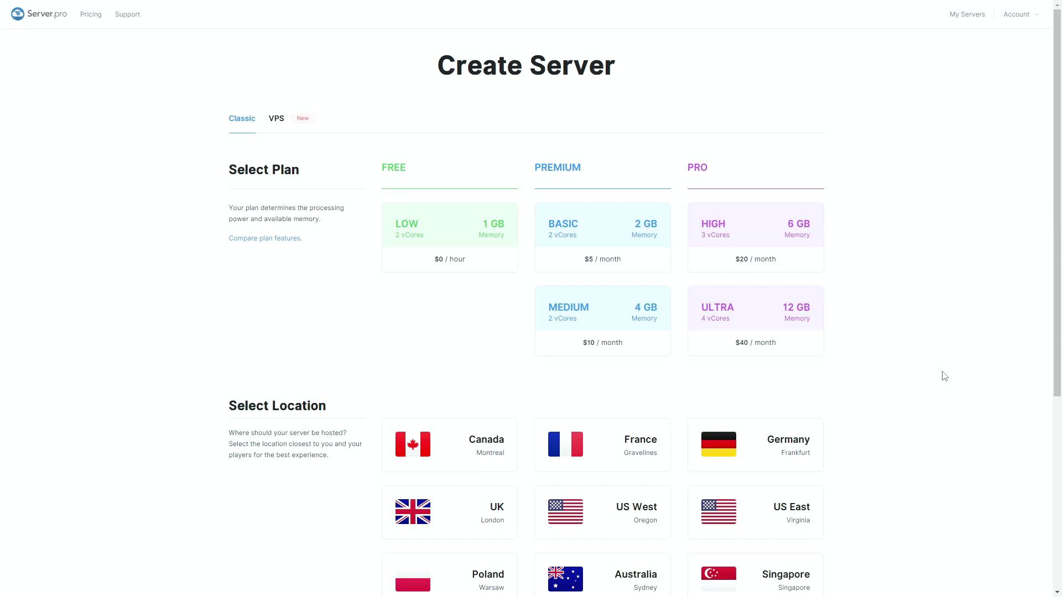
Choose the free LOW plan with 1 GB of memory and host the server in Canada (Montreal).
click(480, 266)
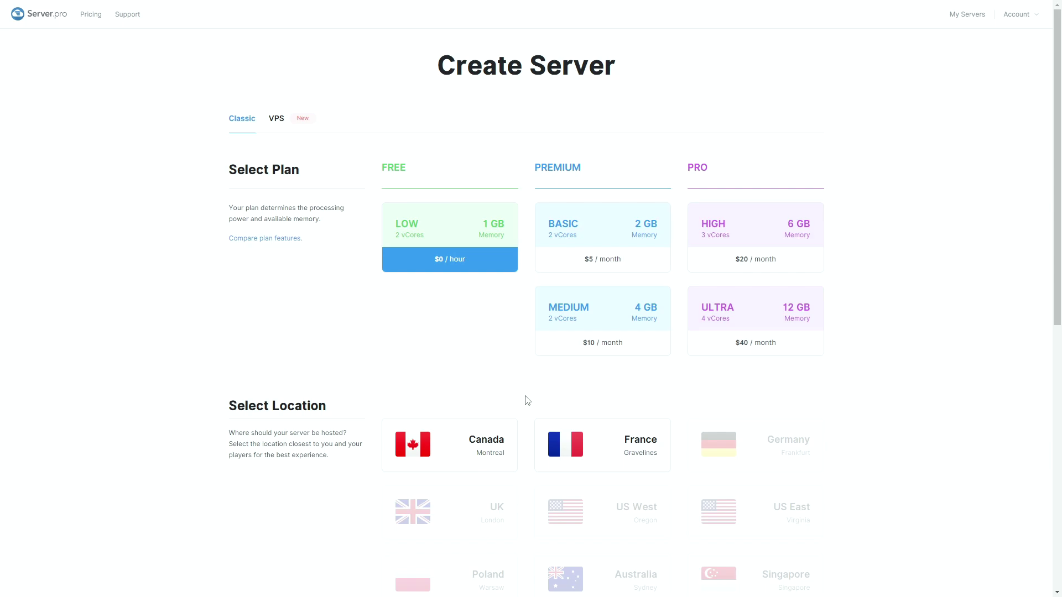
scroll(527, 400, down, 2)
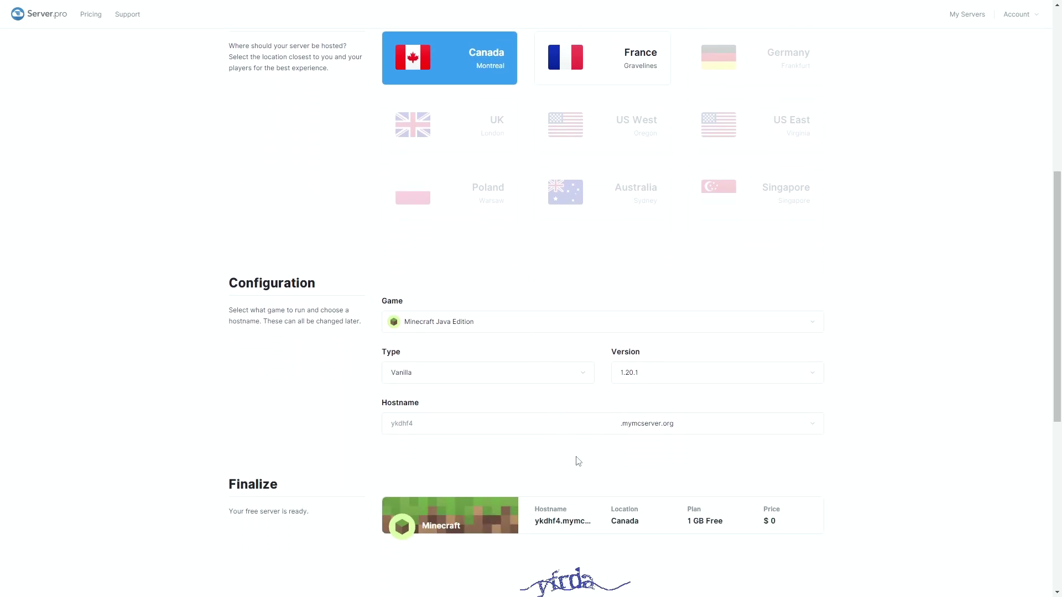
Set the game to Minecraft Bedrock Edition, keeping the Bedrock type and version 1.20.15.
click(290, 218)
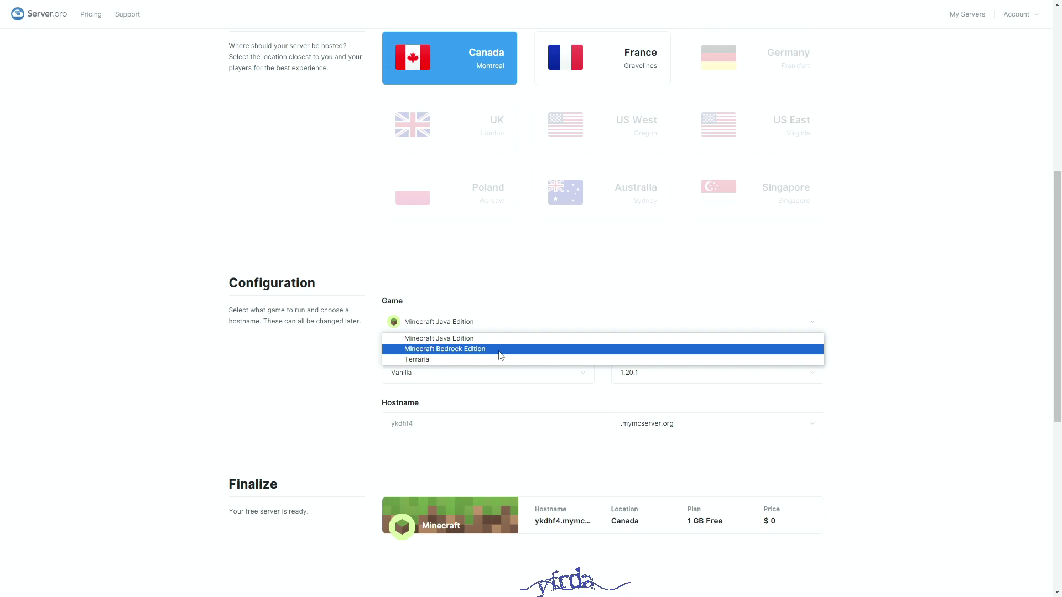
click(500, 349)
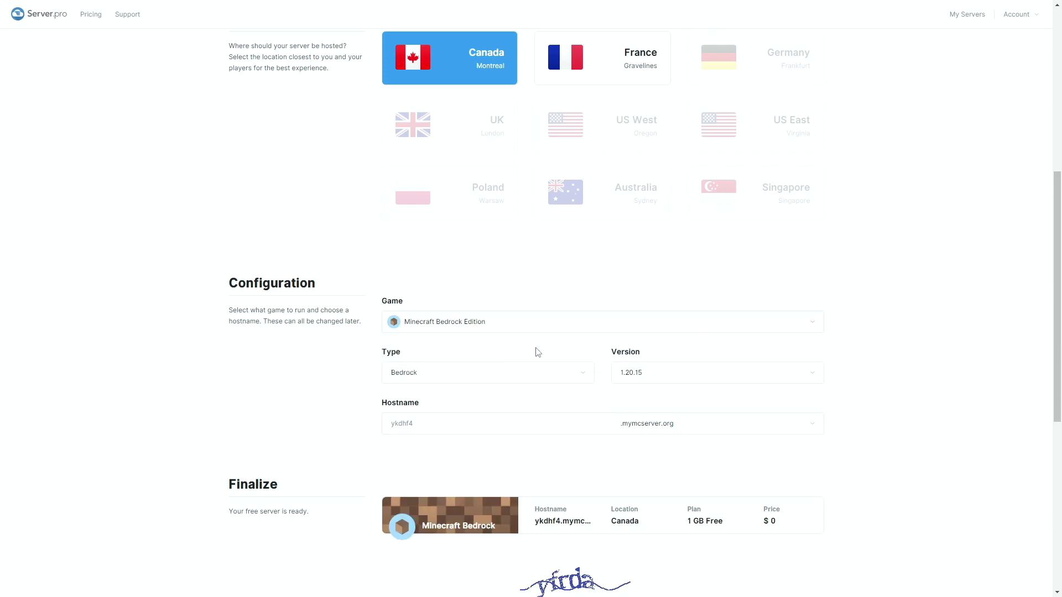
click(529, 378)
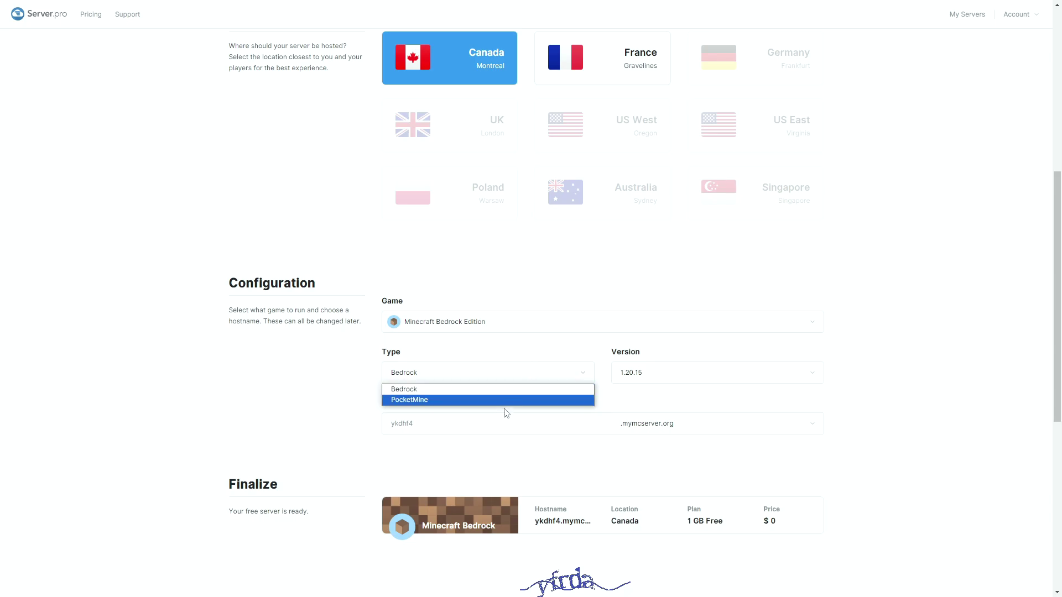
click(527, 361)
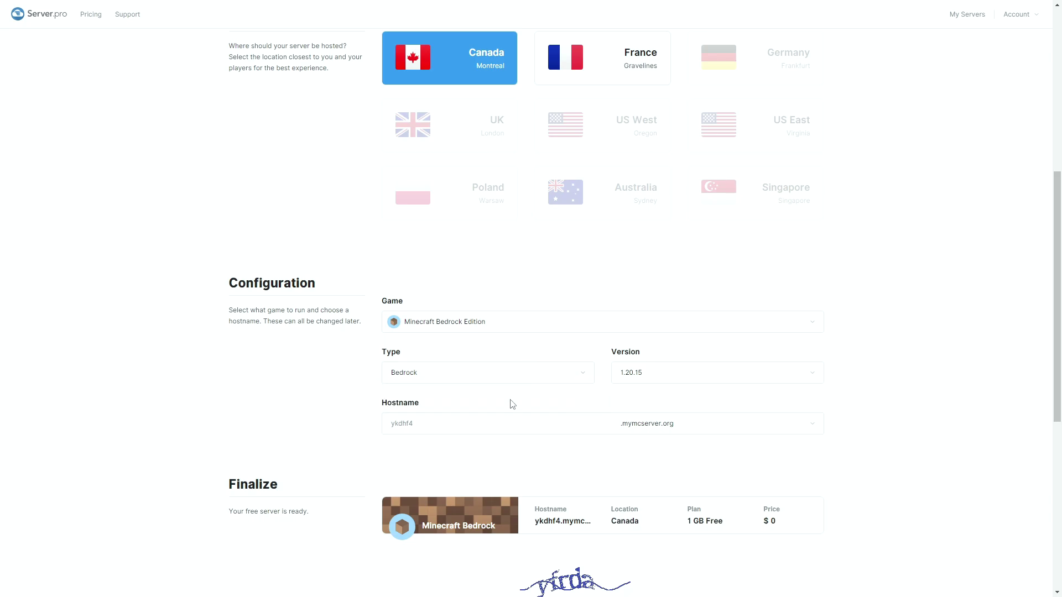
click(498, 428)
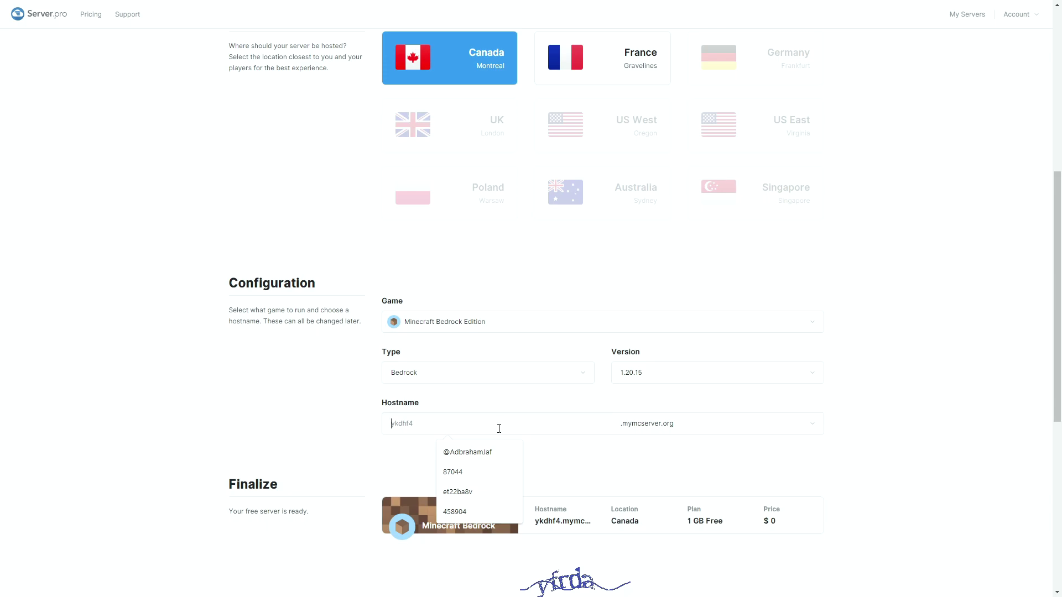
click(657, 374)
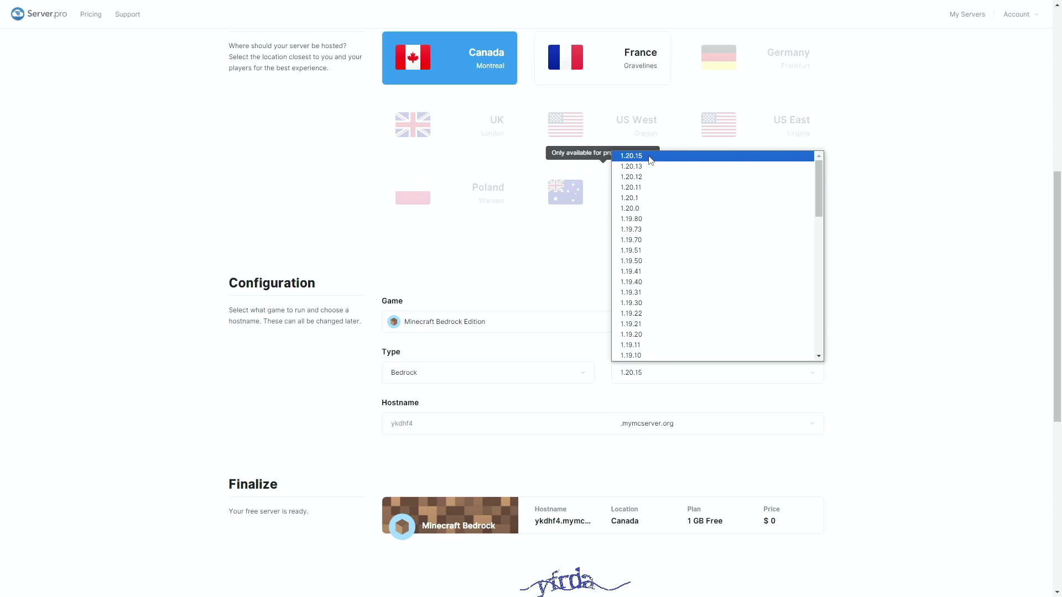
scroll(665, 345, down, 3)
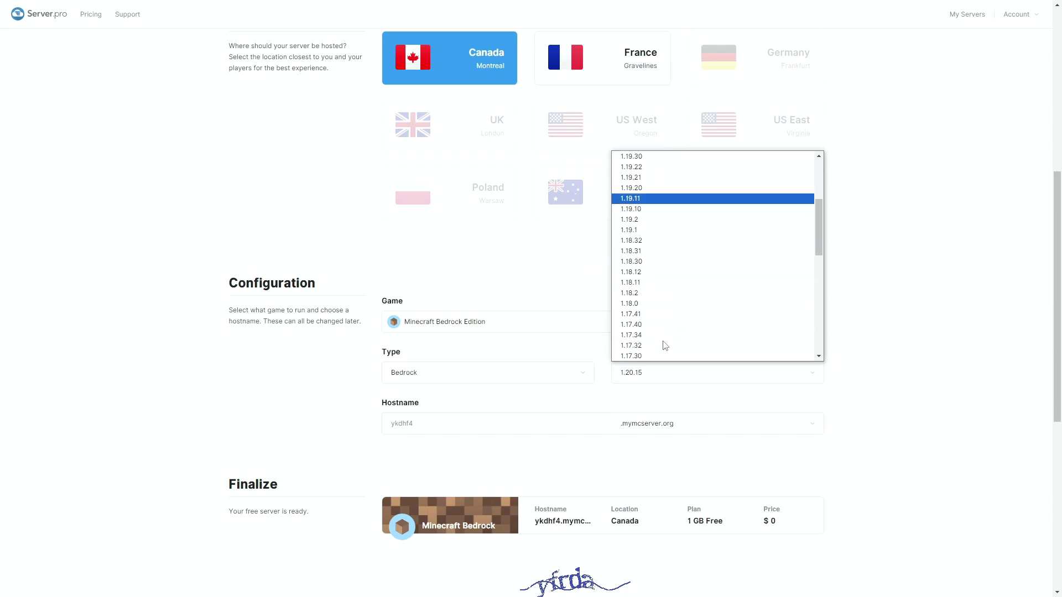
scroll(664, 345, up, 5)
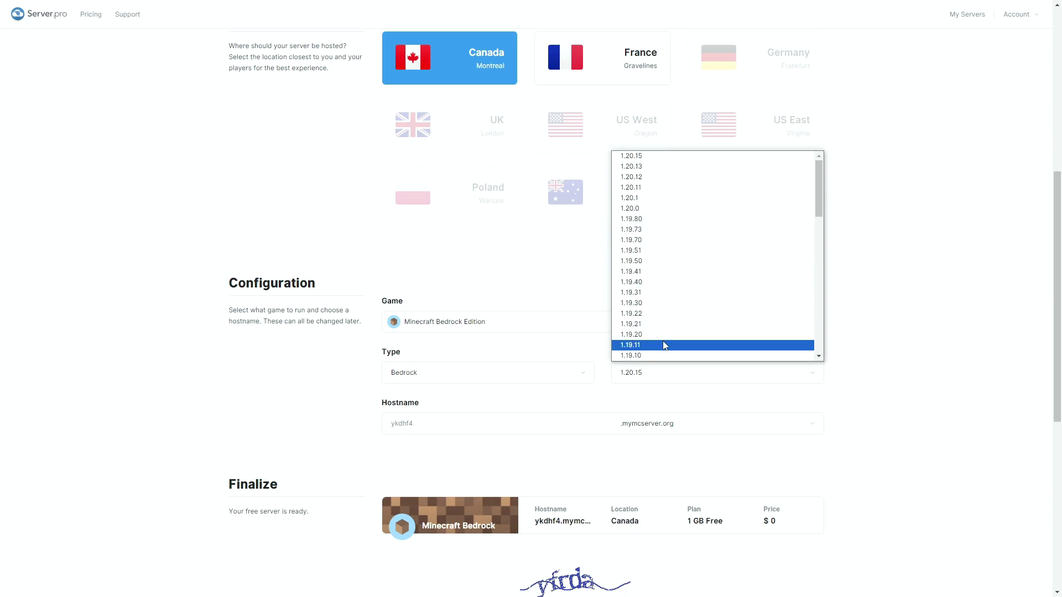
Set the server's hostname to adbra under the .mymcserver.org domain.
click(569, 428)
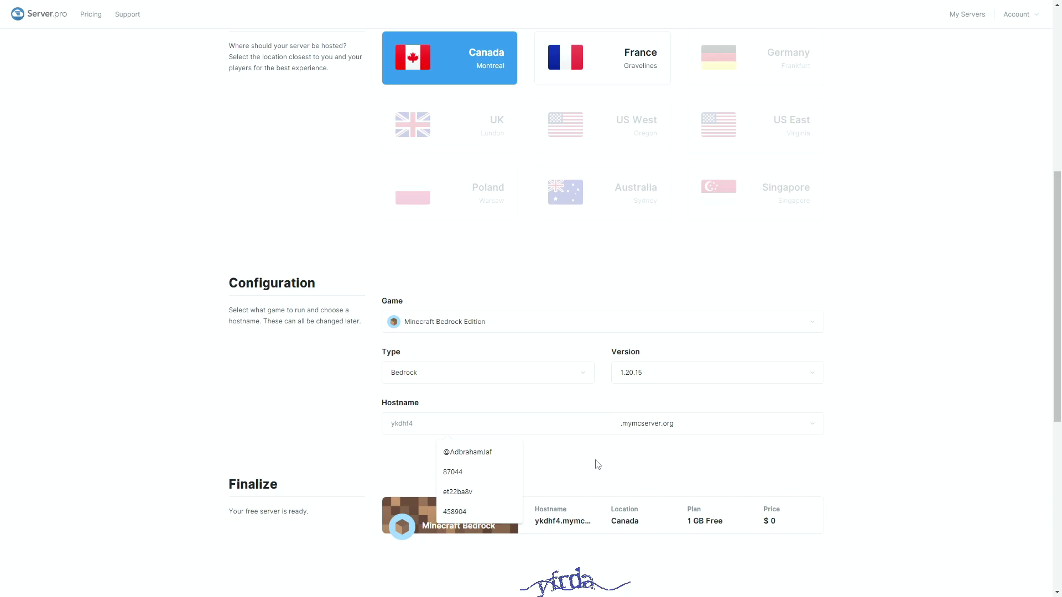
text(adbra)
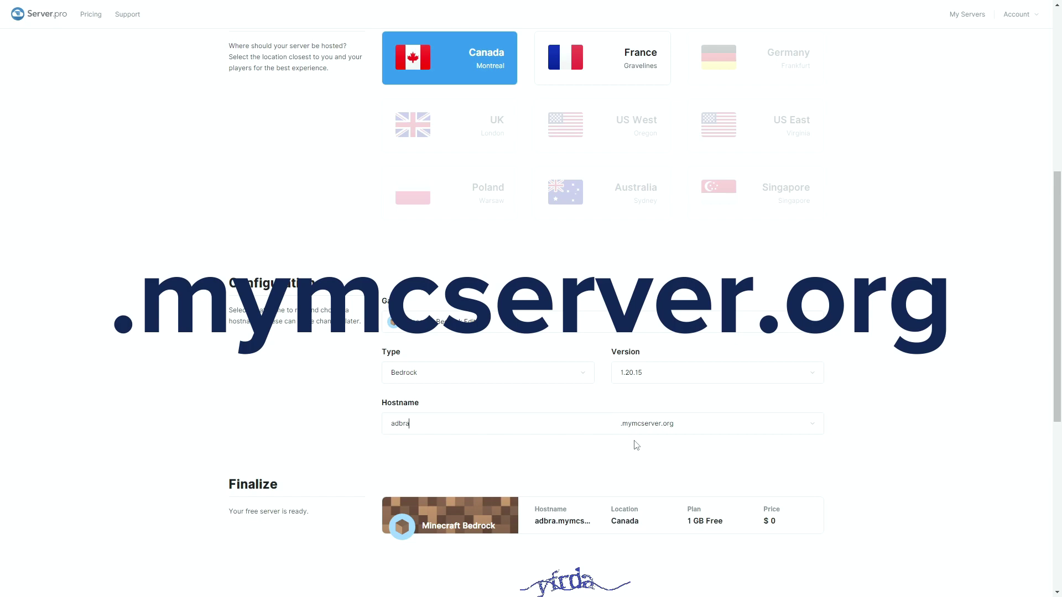
Enter the CAPTCHA verification text and create the free Minecraft Bedrock server.
scroll(636, 445, down, 3)
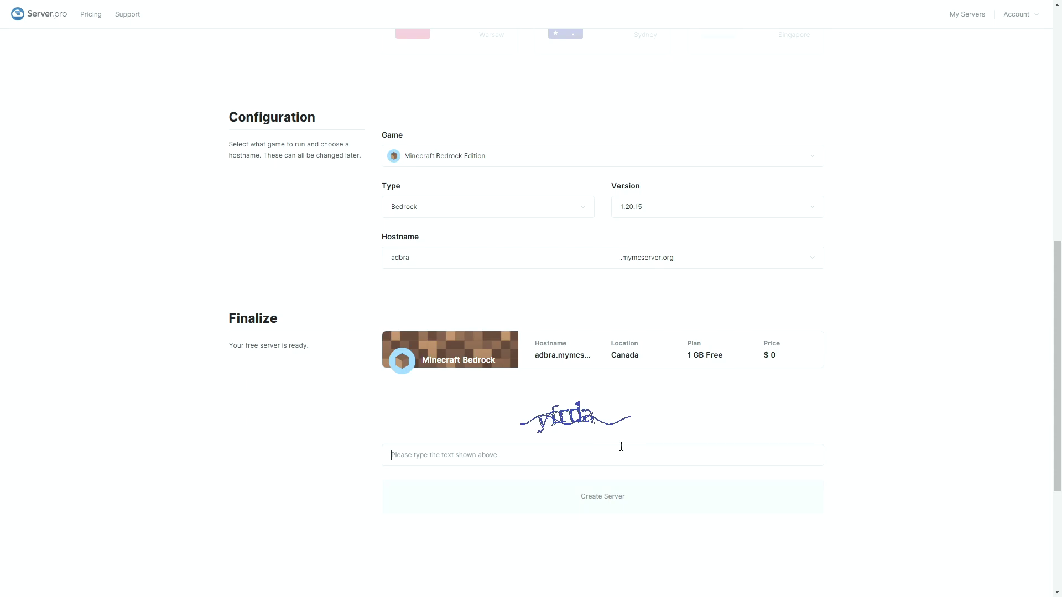
scroll(621, 443, down, 1)
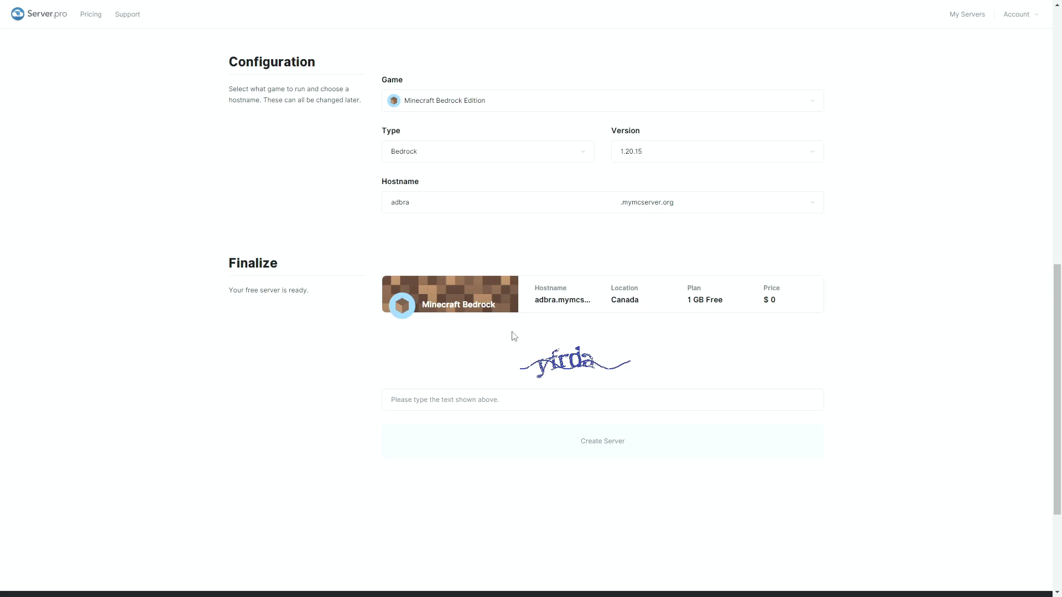
double_click(567, 354)
click(662, 377)
text(yfr)
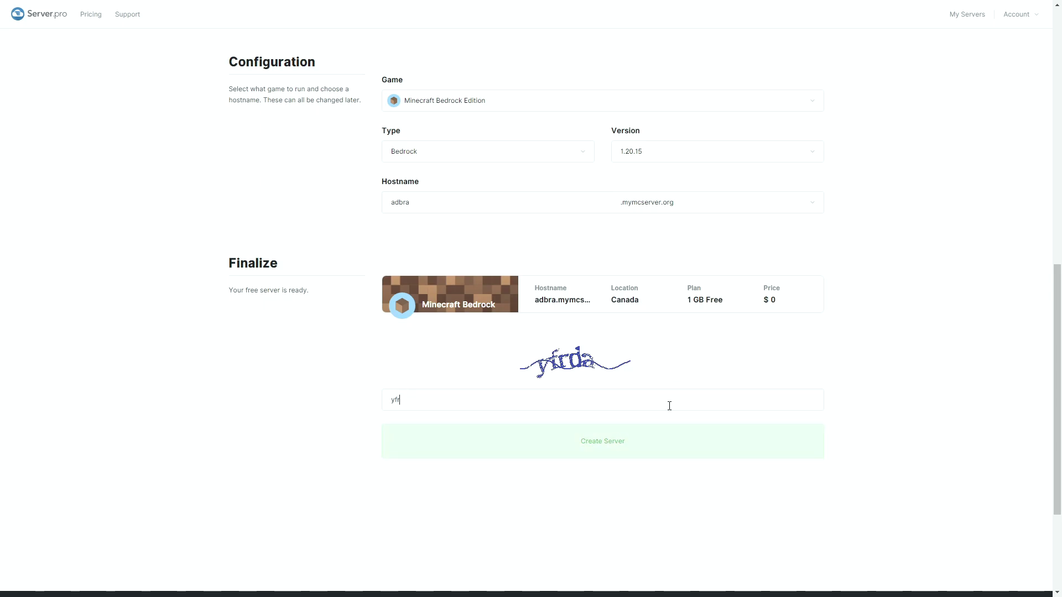
text(da)
click(631, 446)
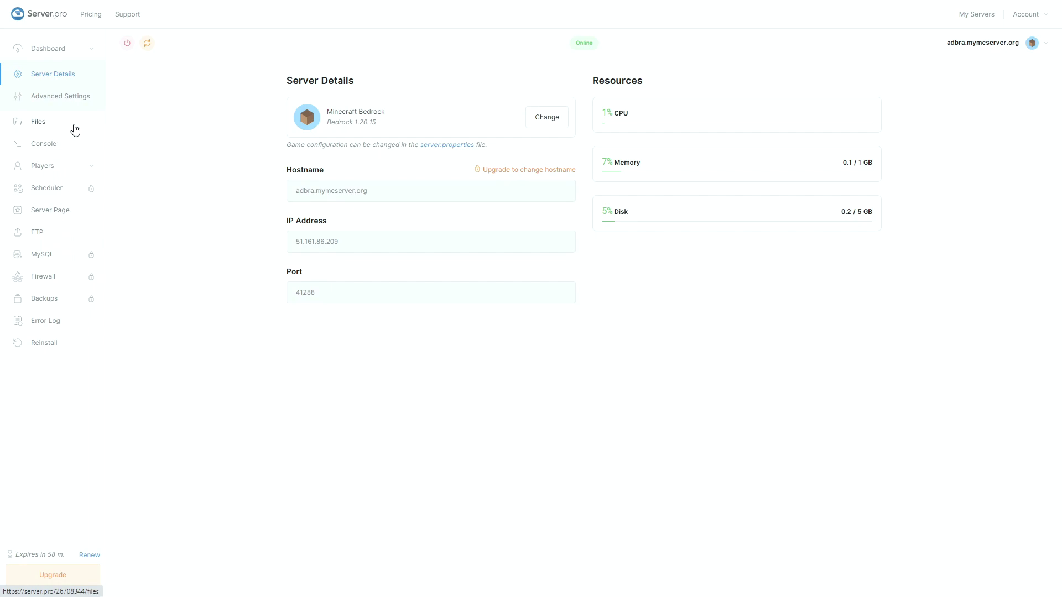
Look at the Players section and inspect the new server's IP address and port in the server details.
click(59, 167)
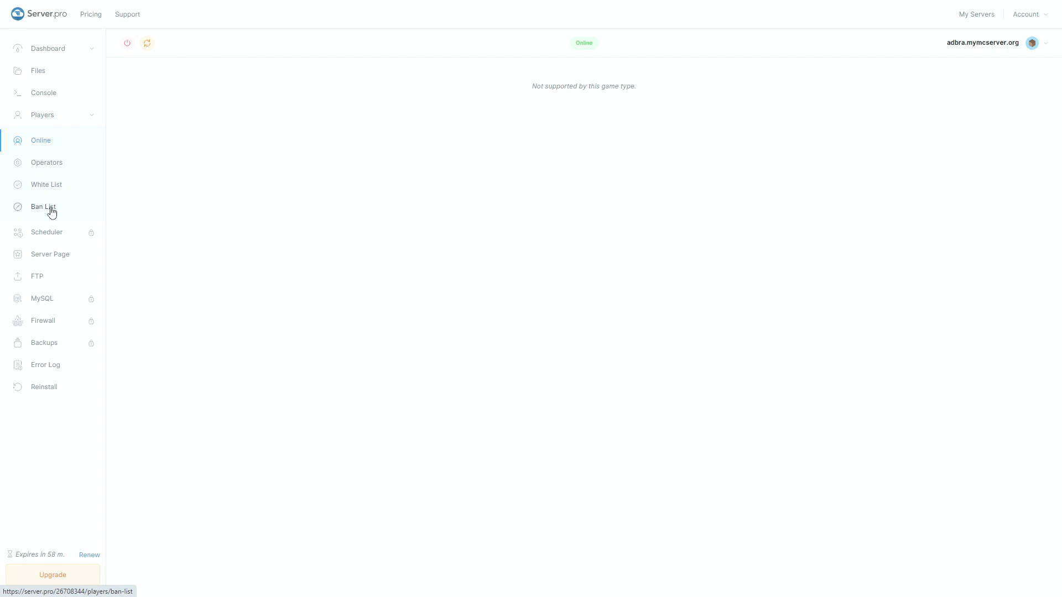
click(74, 52)
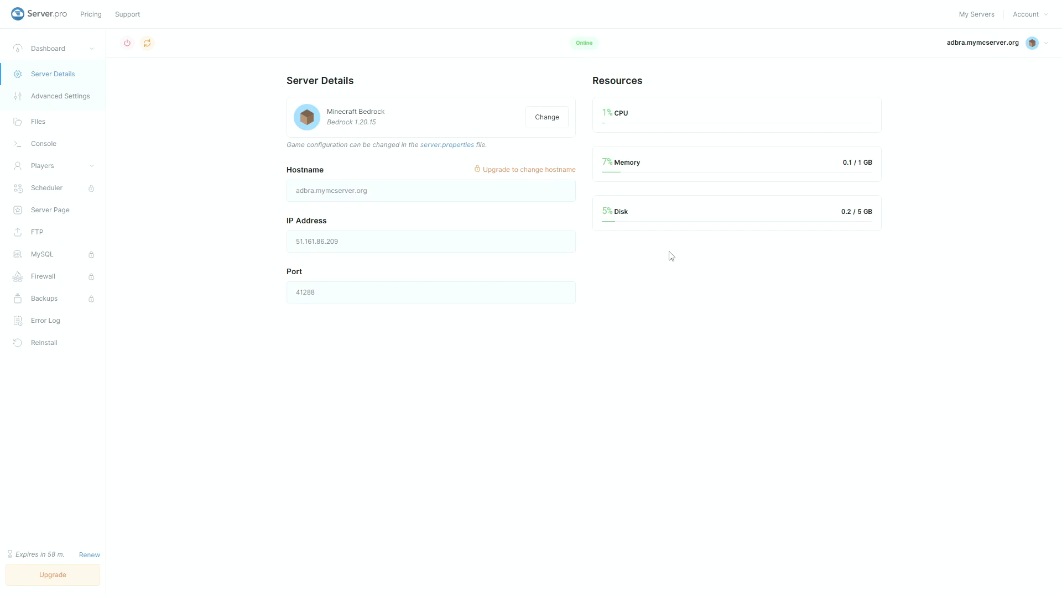
mouse_move(376, 183)
drag(354, 241, 280, 244)
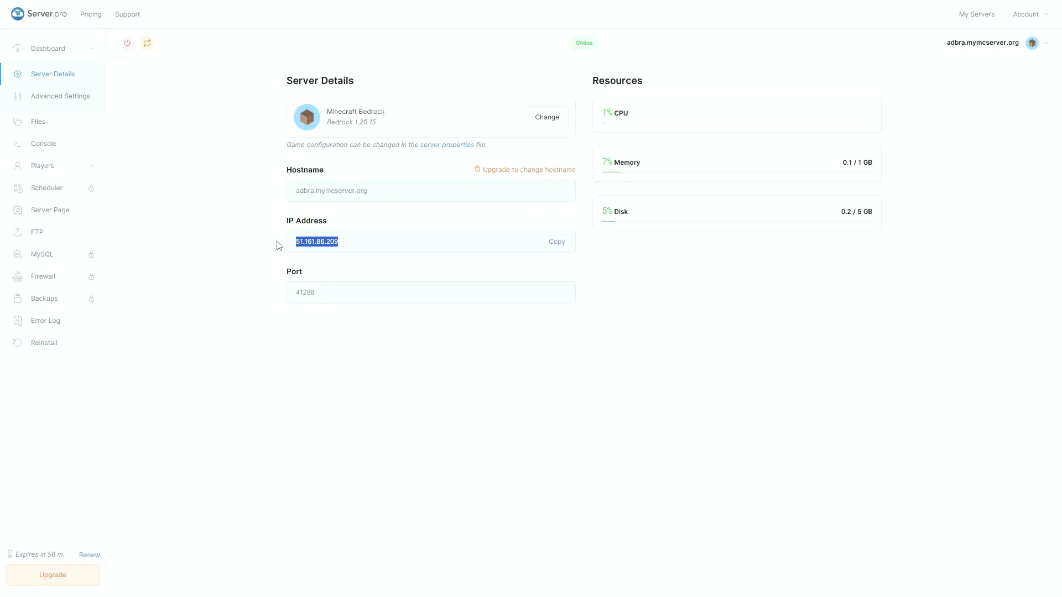
drag(370, 285, 301, 293)
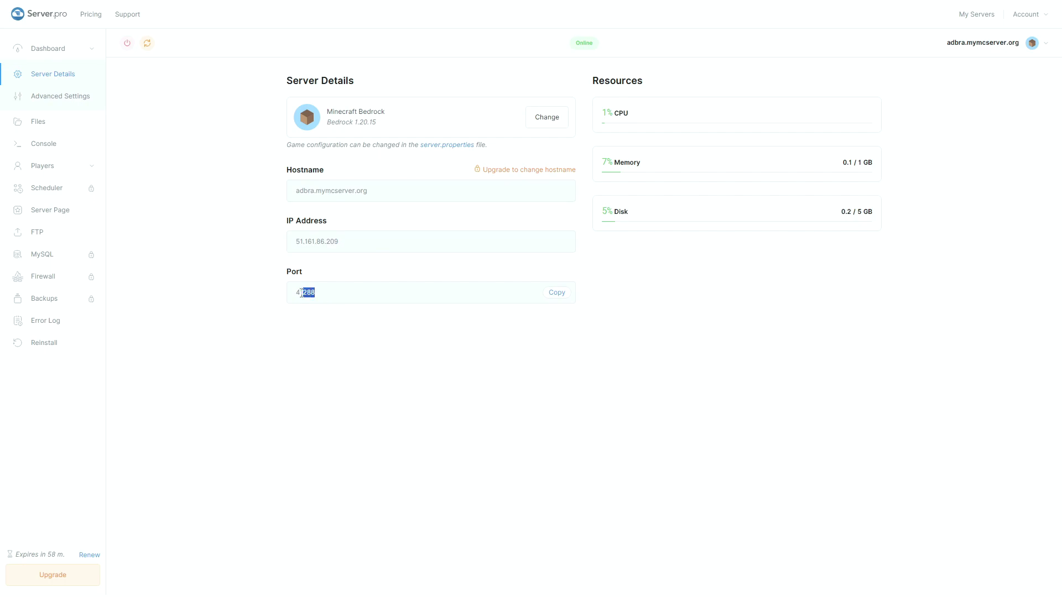
click(550, 358)
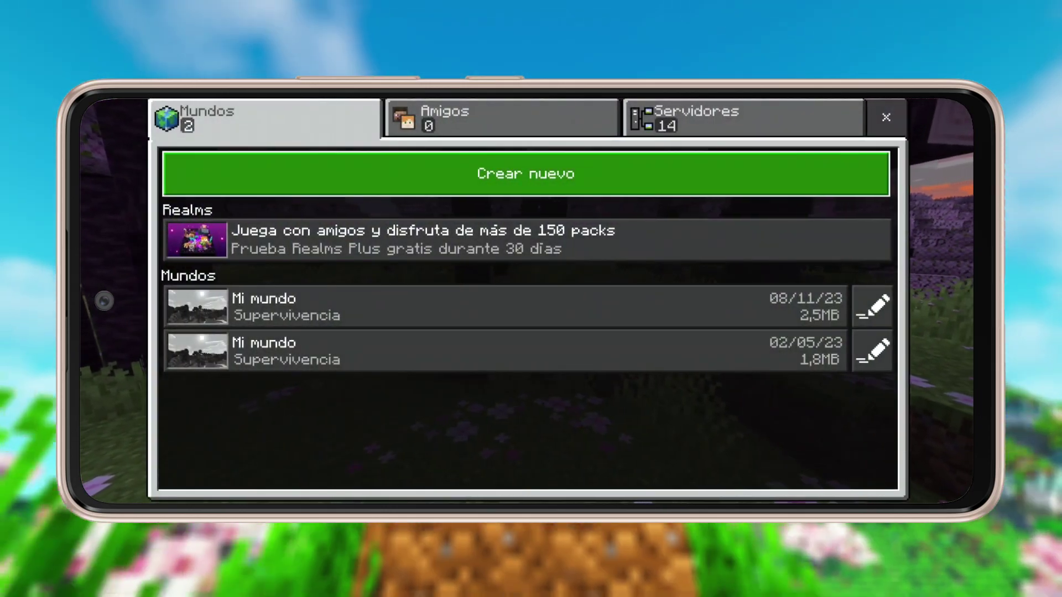
Switch to Minecraft on the phone and start adding an external server from the Servidores list, accepting the unknown server warning.
click(743, 118)
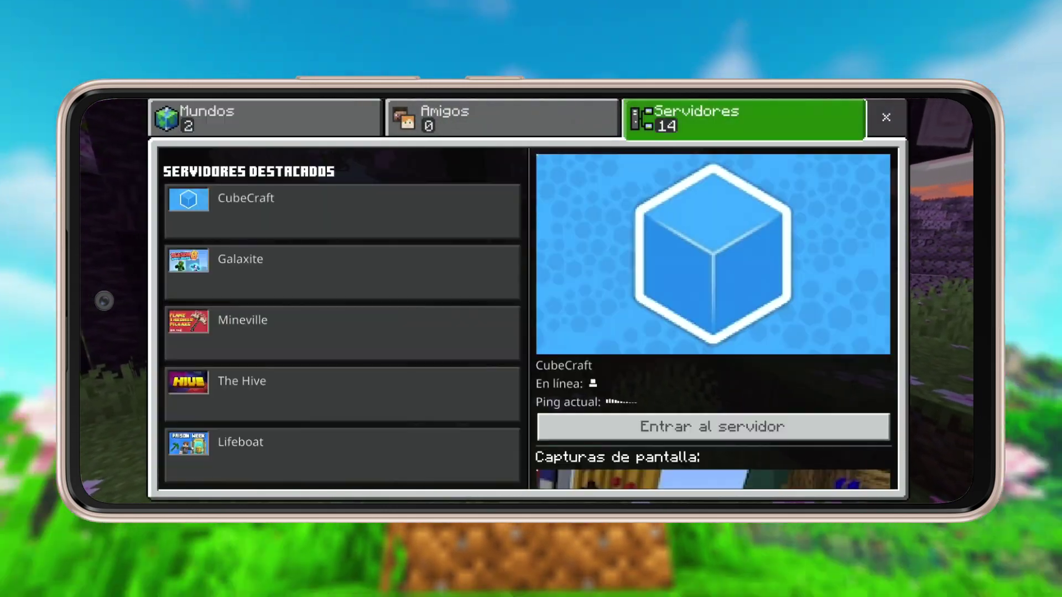
scroll(343, 331, down, 10)
scroll(343, 332, up, 2)
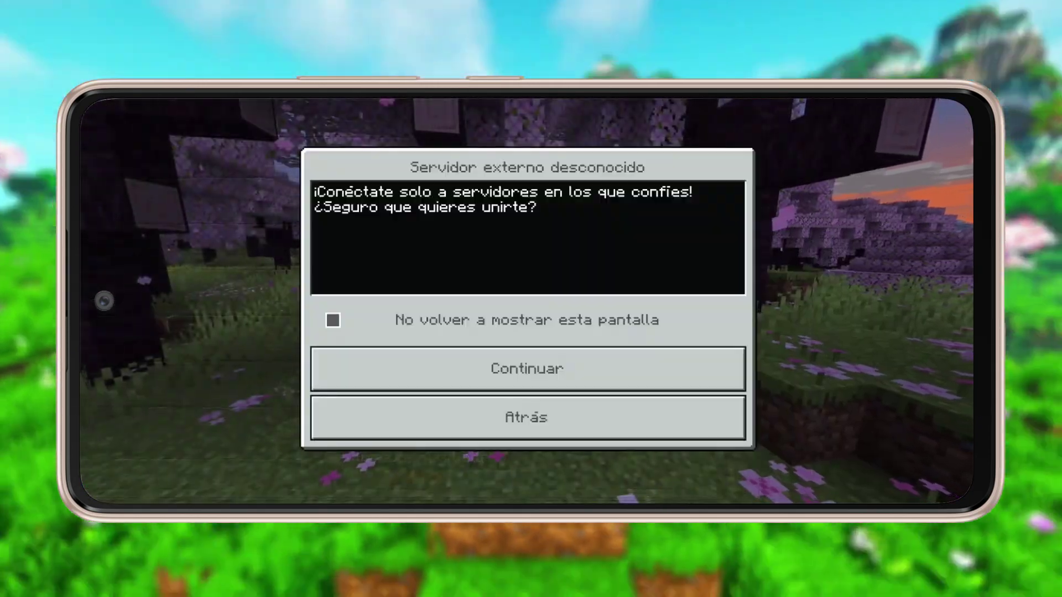
click(528, 368)
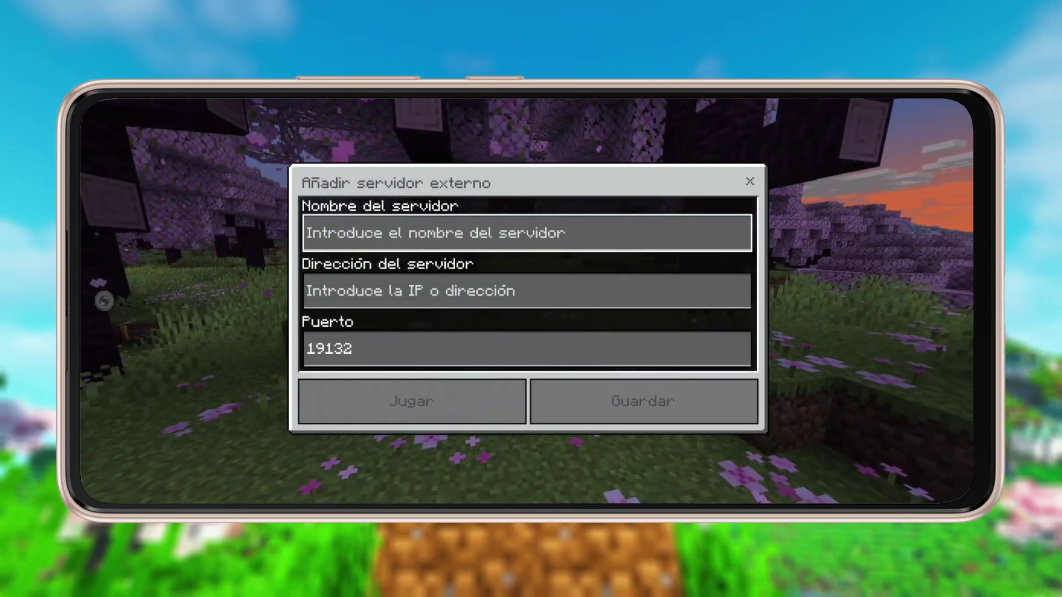
Name the external server "deja tu like" and move on to its address.
click(527, 233)
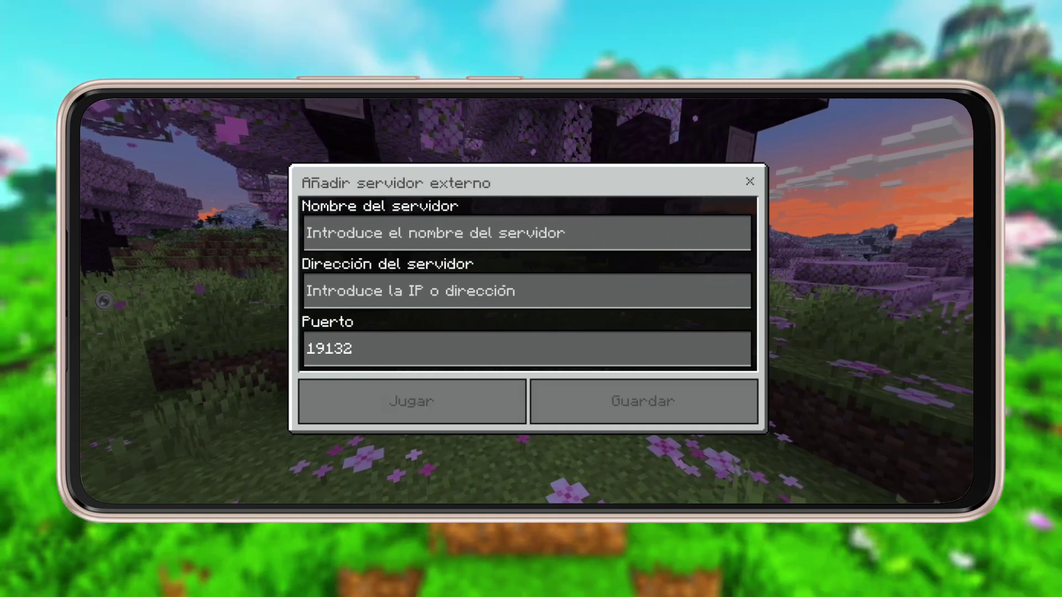
click(528, 233)
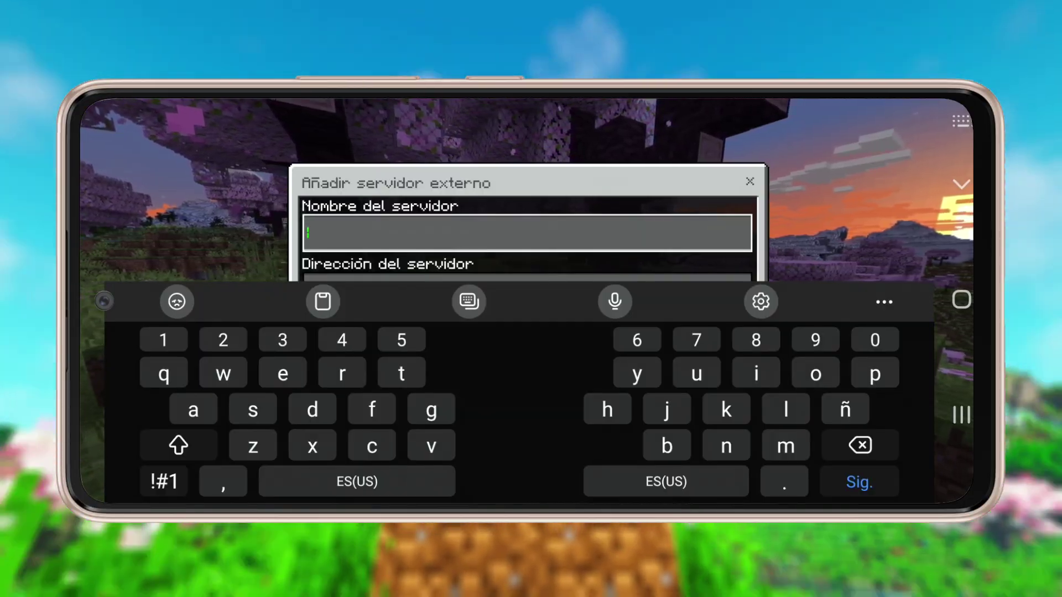
text(t)
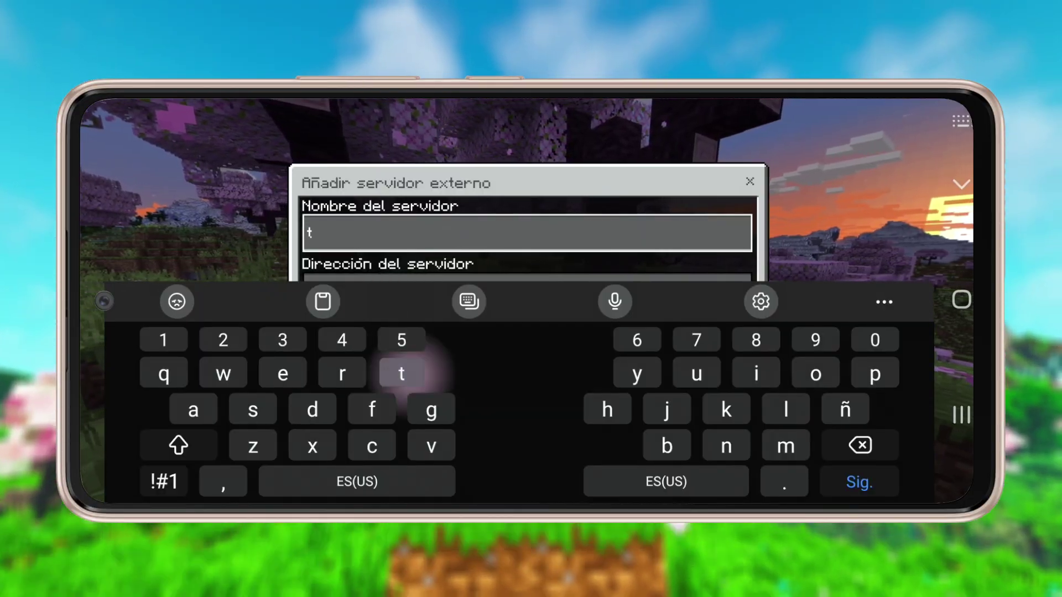
text(dek)
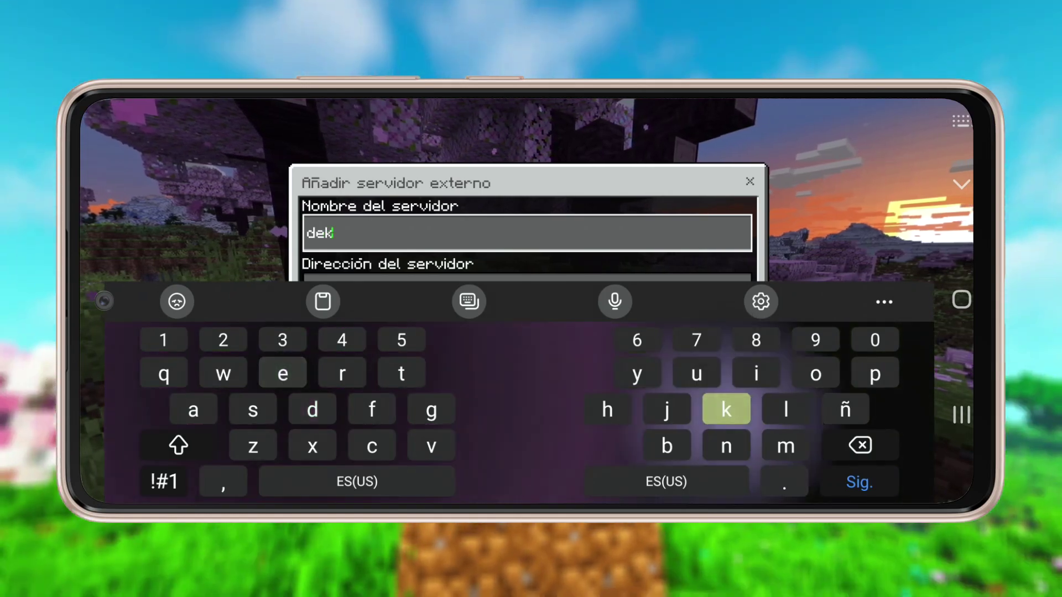
key(BackSpace)
text(ja tu)
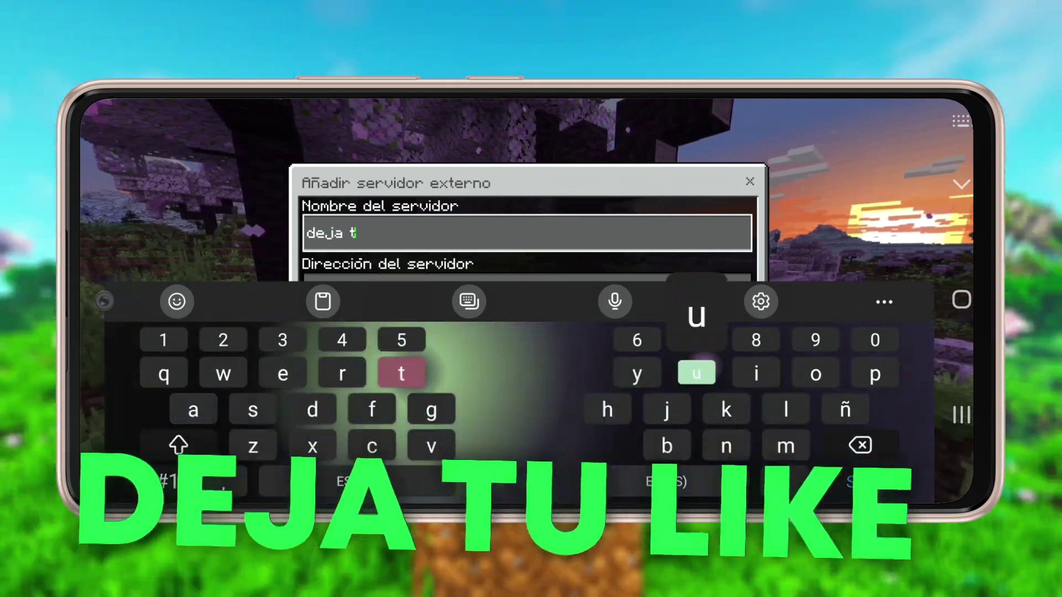
text( like)
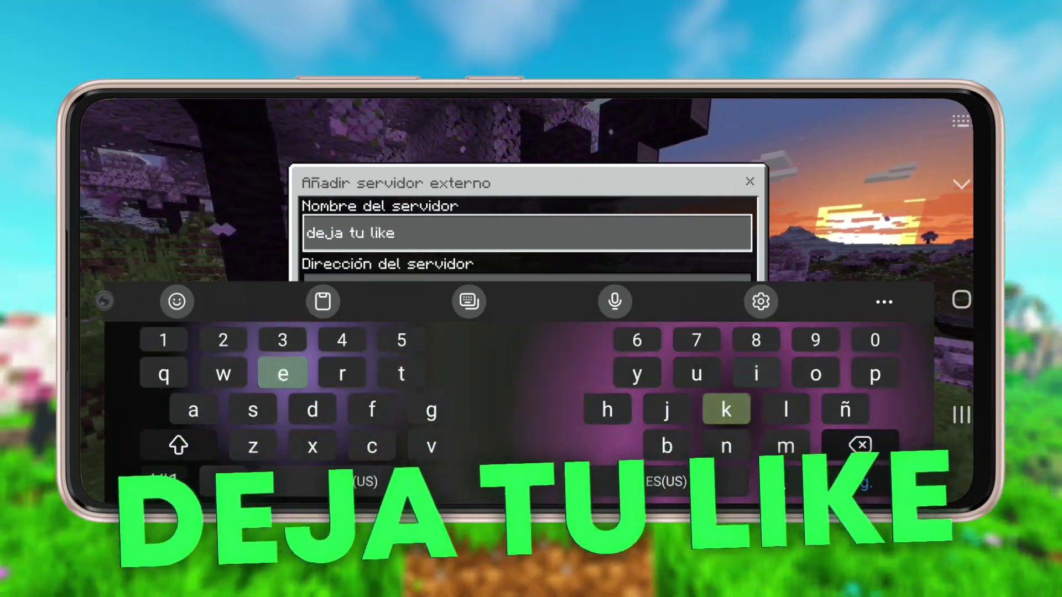
key(Return)
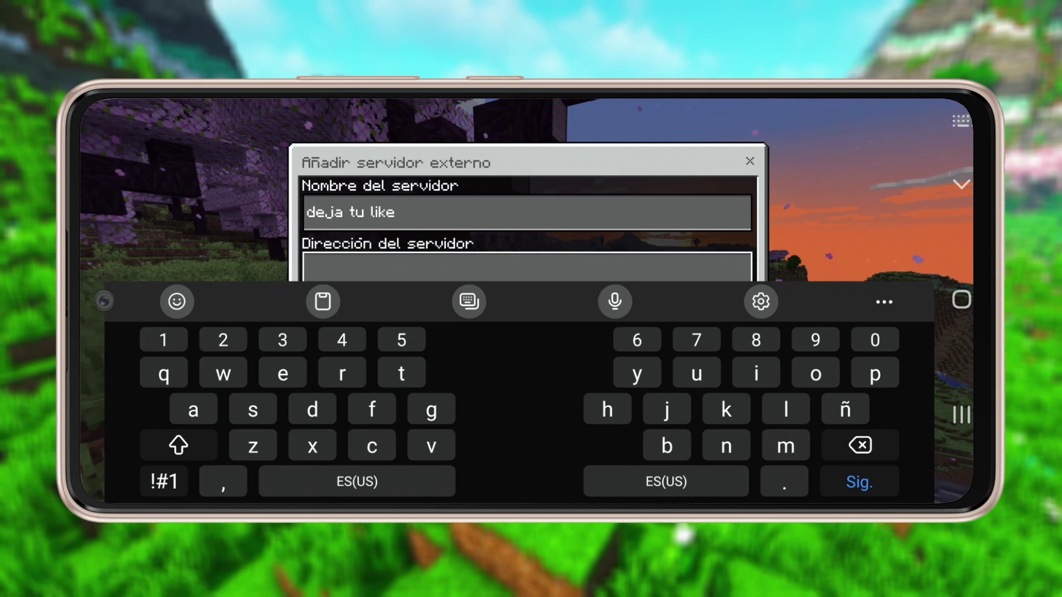
Set the external server's address to 51.161.86.209.
text(5q)
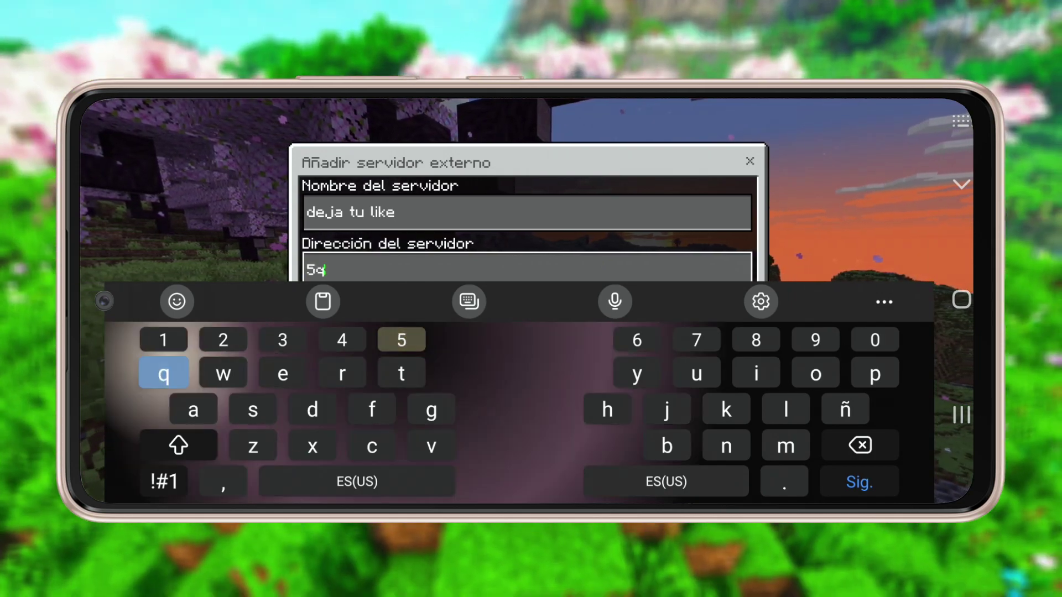
key(BackSpace)
text(1)
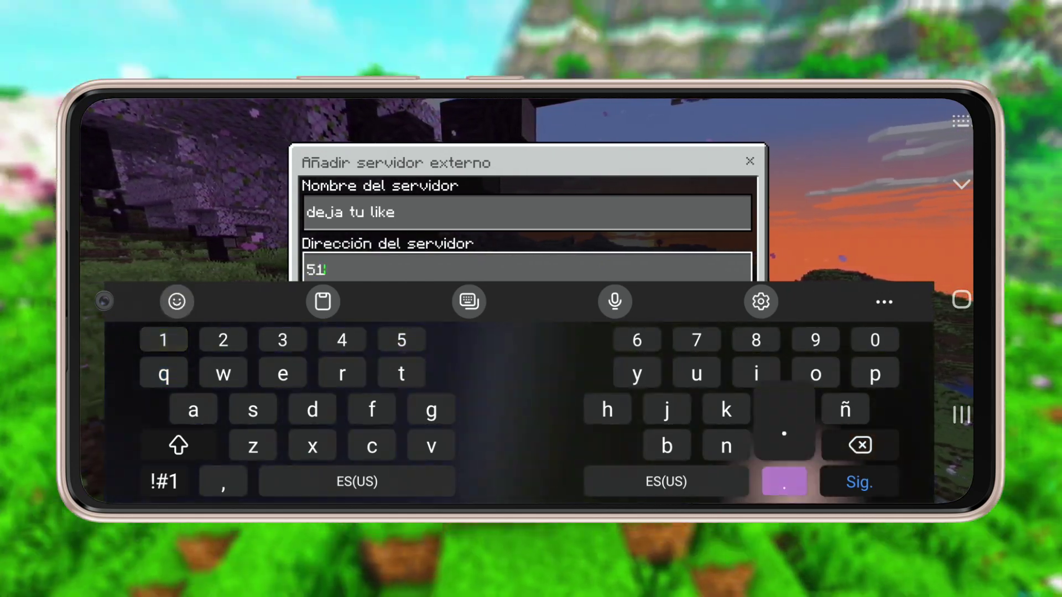
text(.161.86)
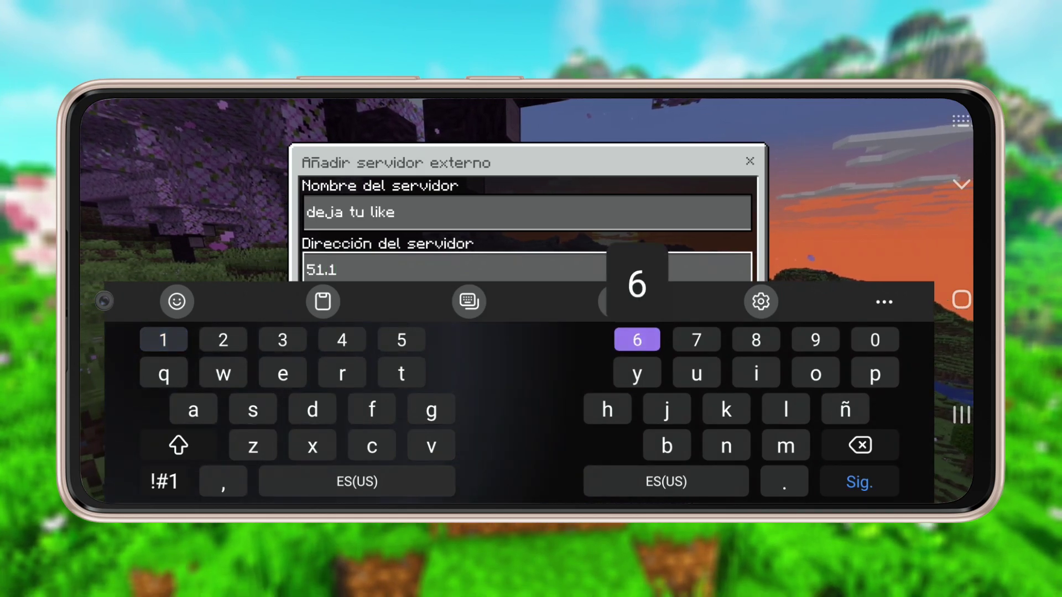
text(.209)
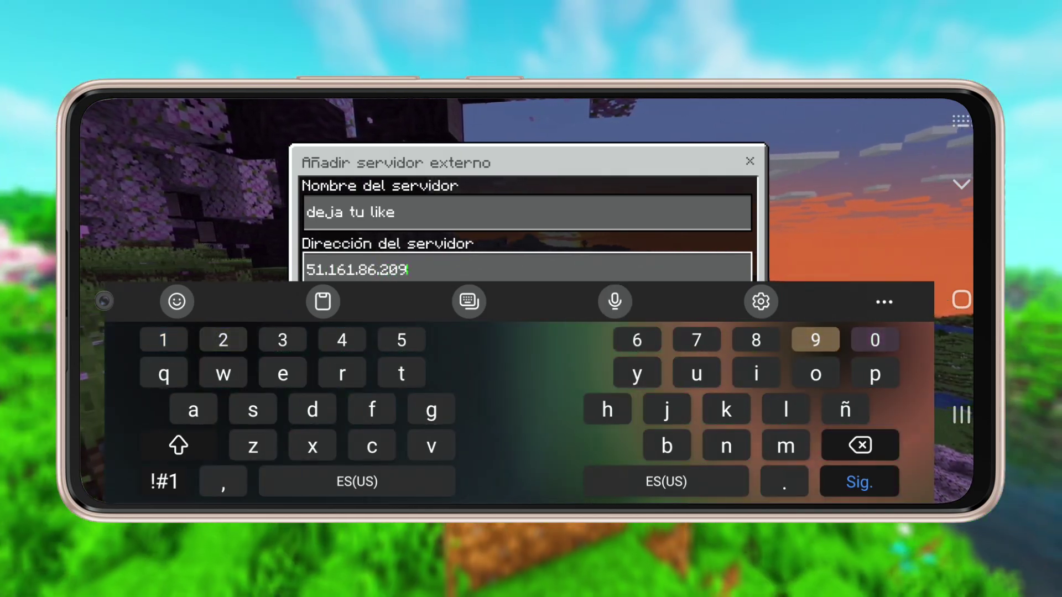
key(Return)
Replace the default port with 41288 and save the external server.
click(527, 349)
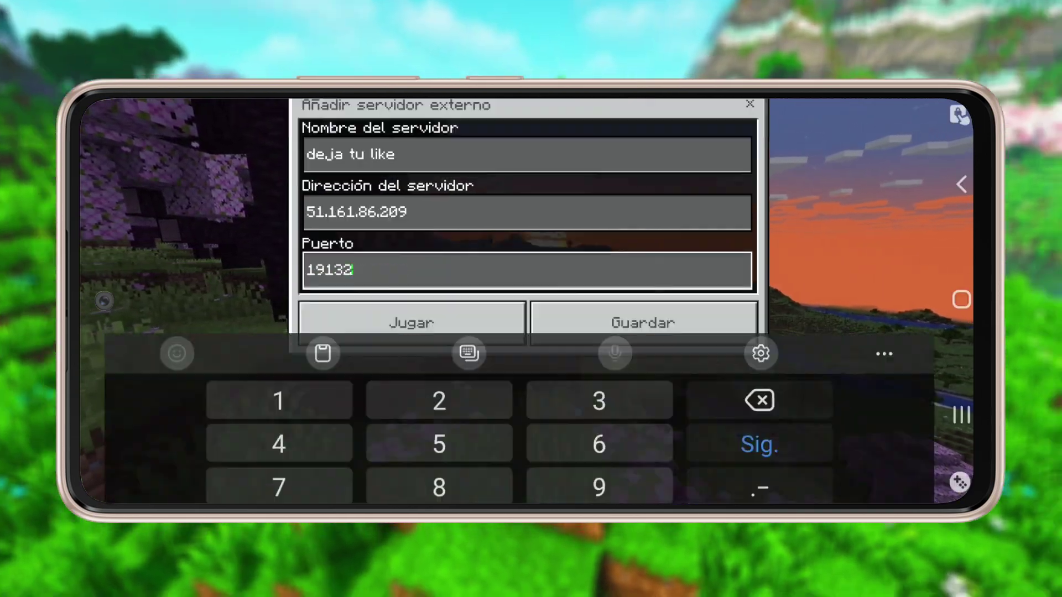
key(BackSpace)
key(BackSpace)
key(BackSpace)
key(BackSpace)
key(BackSpace)
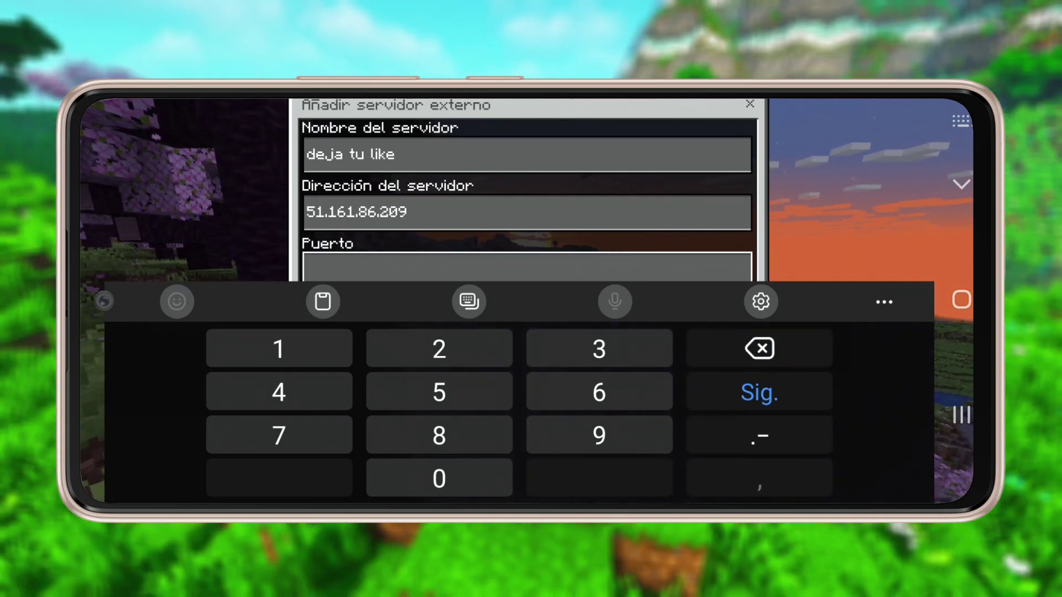
text(4128)
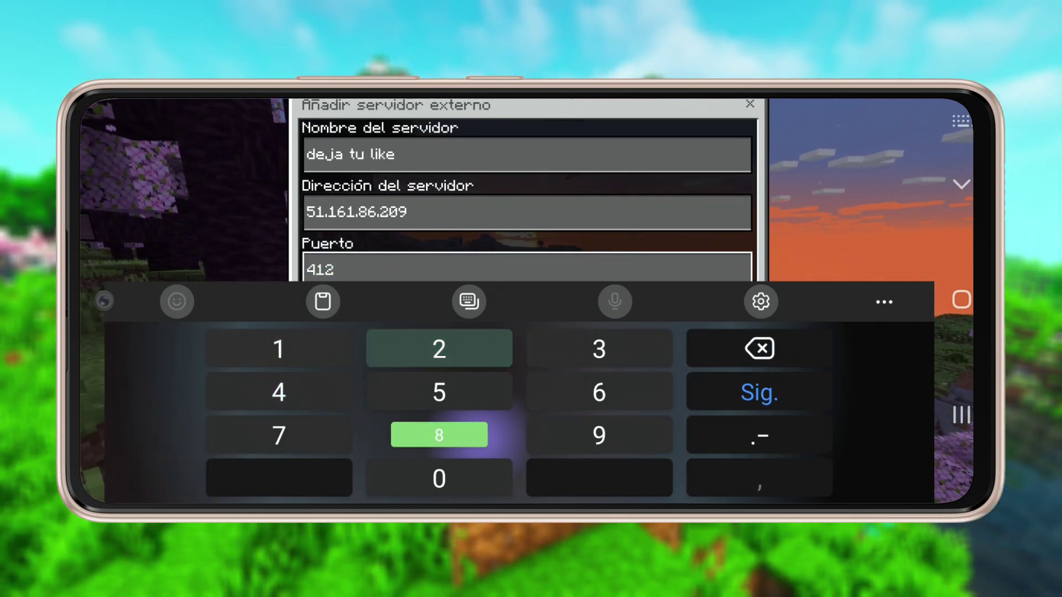
text(8)
key(Return)
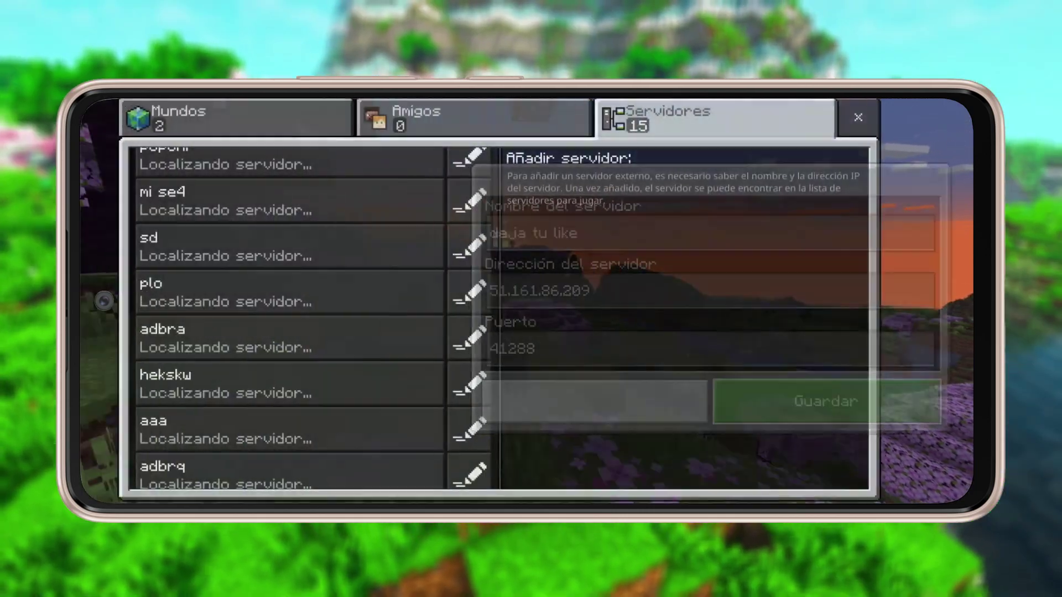
Find "deja tu like" among the additional servers and join it, accepting the unrated online play warning.
scroll(343, 318, up, 10)
scroll(343, 318, down, 3)
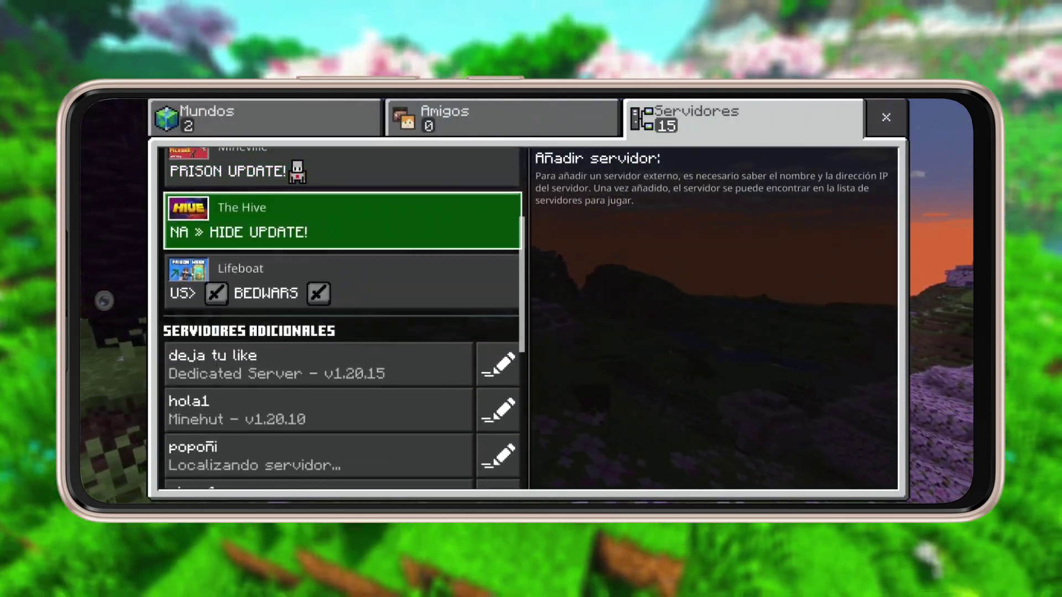
click(319, 337)
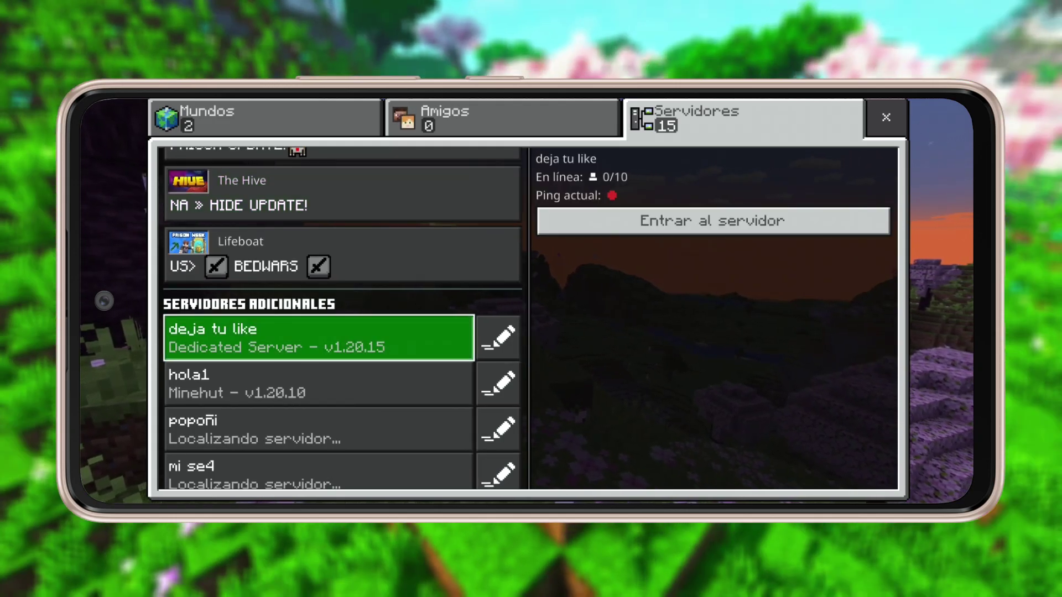
click(714, 221)
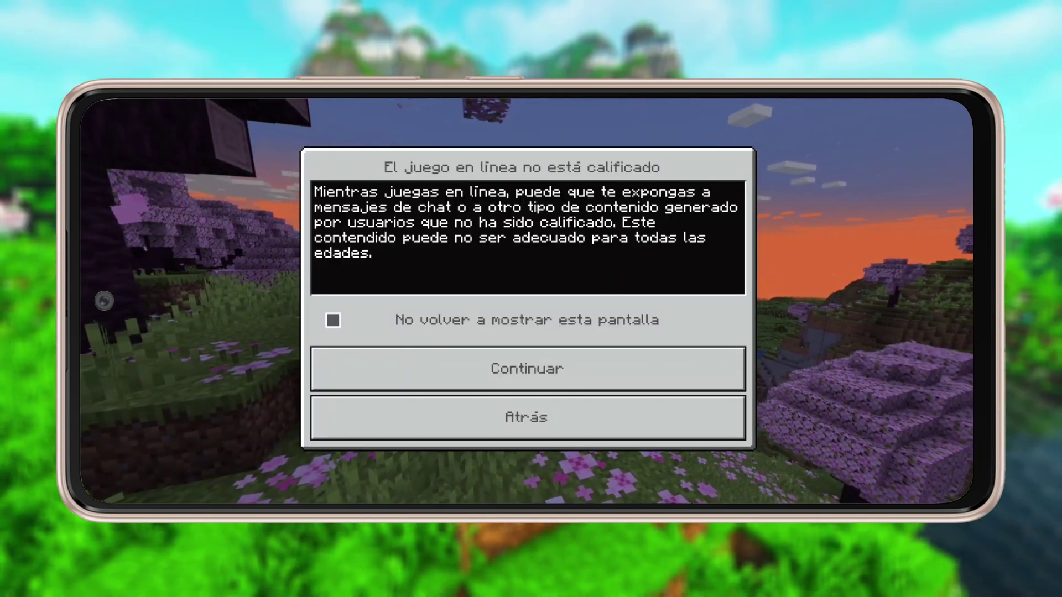
click(526, 367)
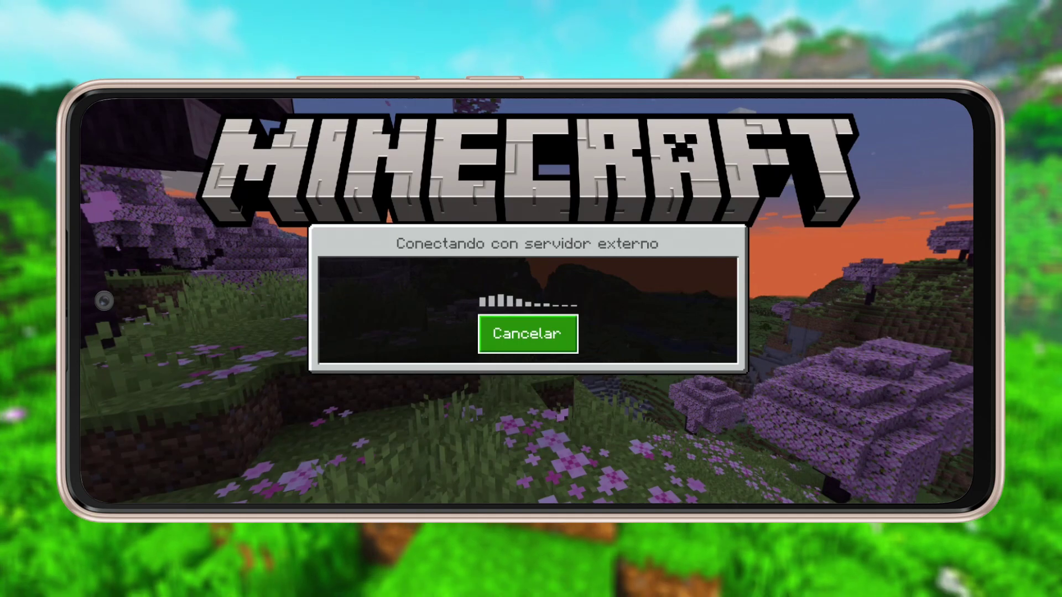